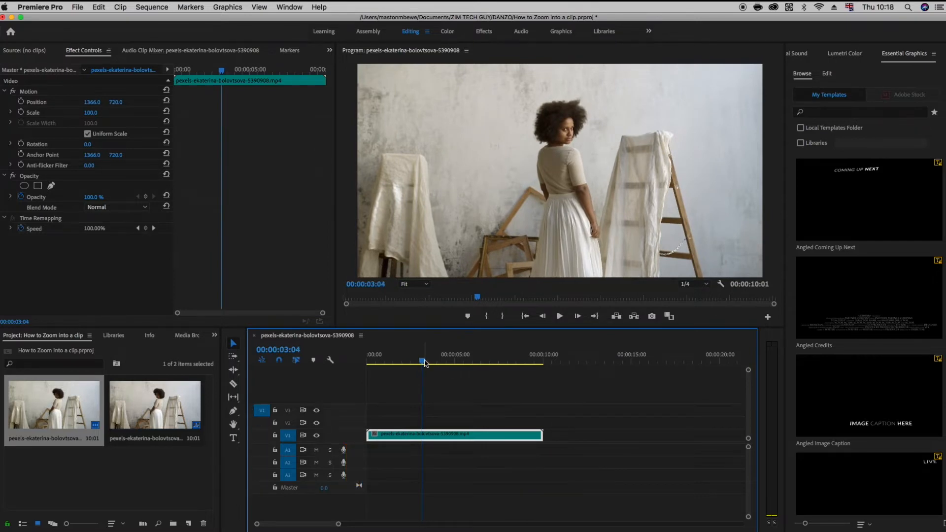
Play the clip from the start and stop at about 00:00:03:05, where the zoom should begin.
{"action": "key", "text": "space"}
{"action": "key", "text": "space"}
{"action": "left_click_drag", "start_coordinate": [442, 362], "coordinate": [163, 385]}
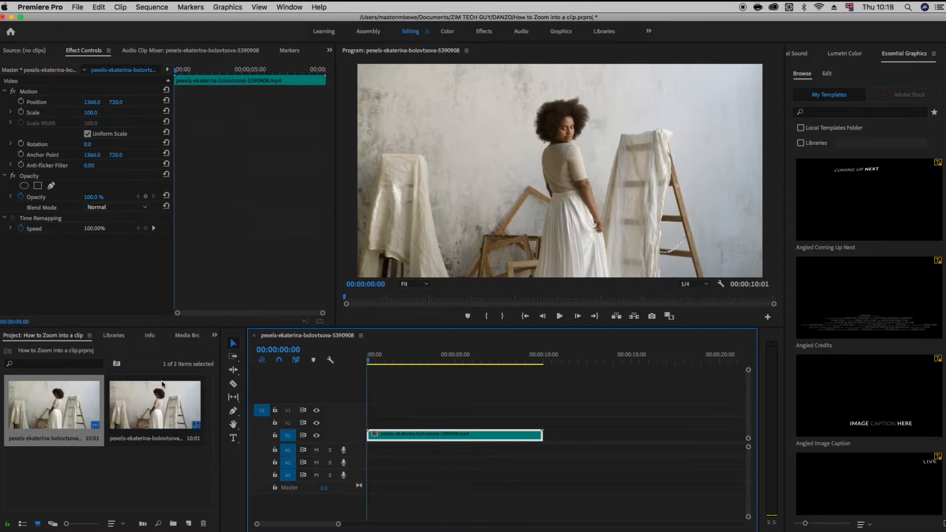
{"action": "key", "text": "space"}
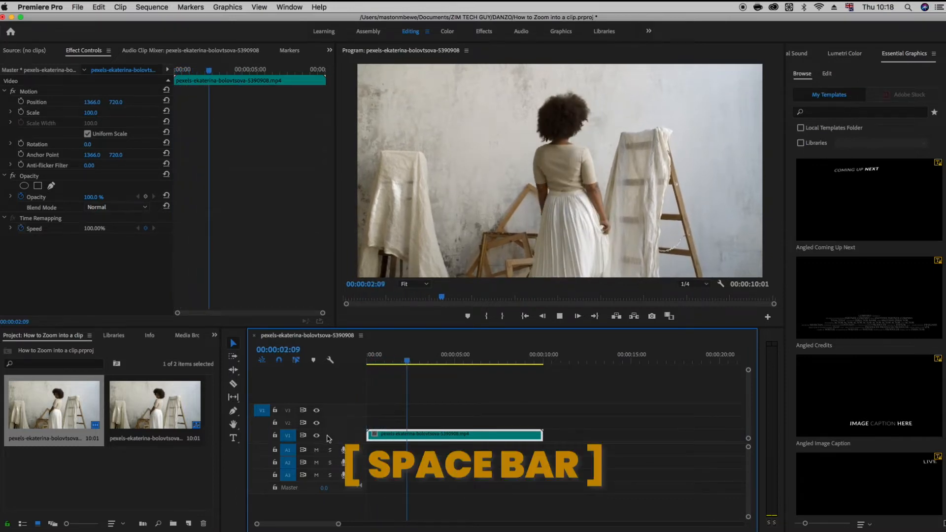
{"action": "key", "text": "space"}
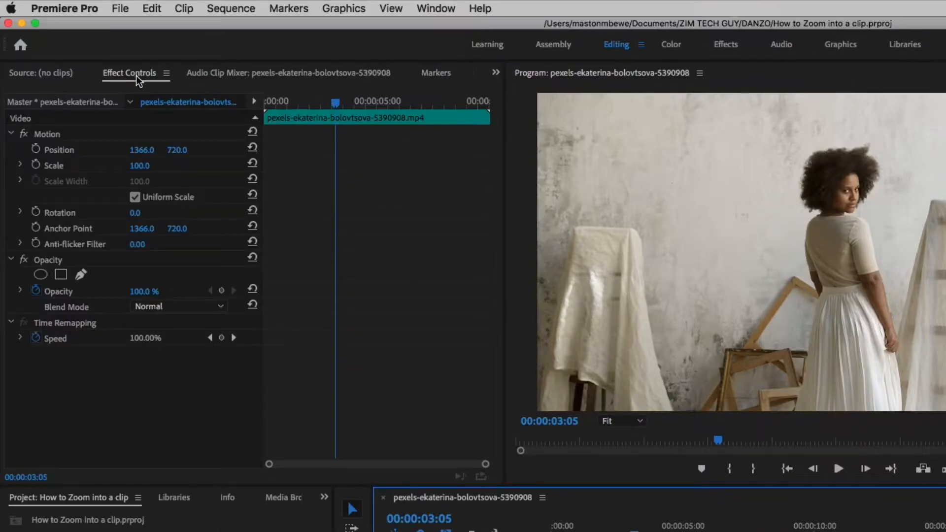
{"action": "left_click", "coordinate": [135, 75]}
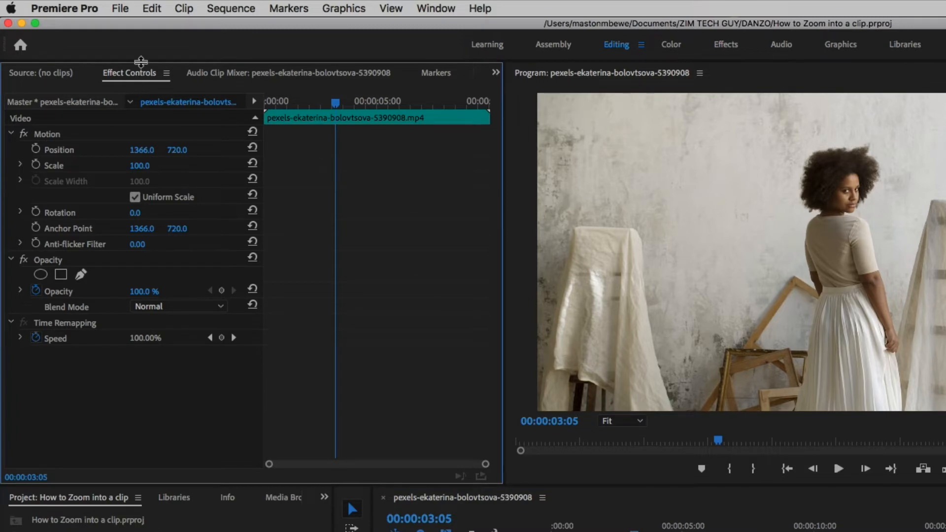
{"action": "left_click", "coordinate": [438, 8]}
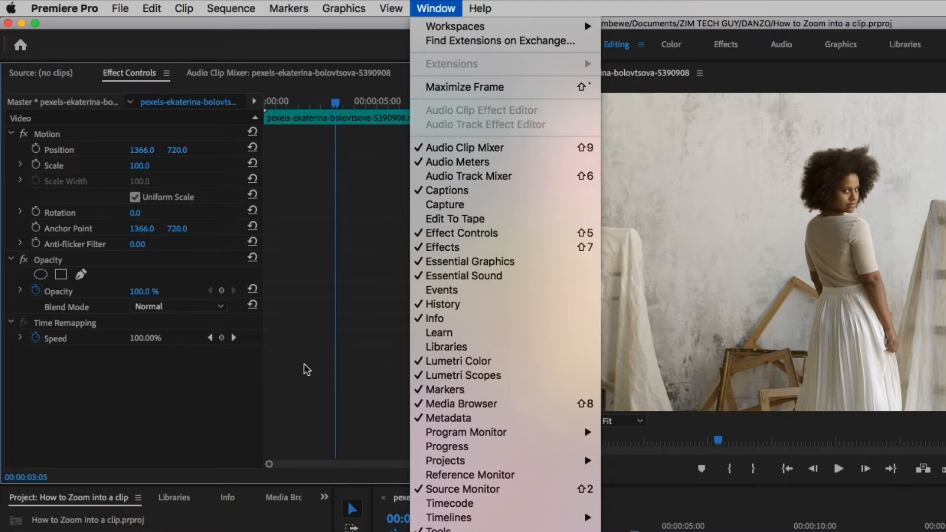
{"action": "left_click", "coordinate": [271, 438]}
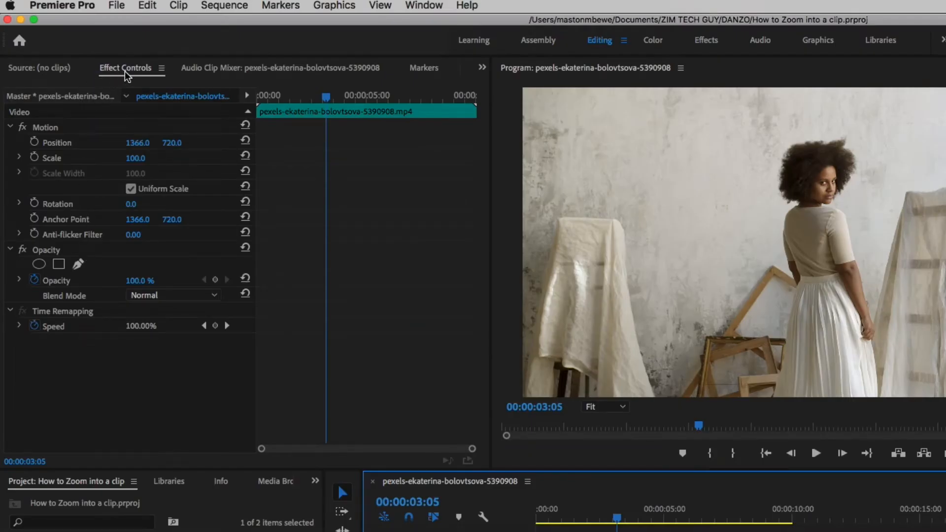
Move the clip's anchor point onto the woman's face, at about 1382.9, 467.6.
{"action": "left_click", "coordinate": [80, 222]}
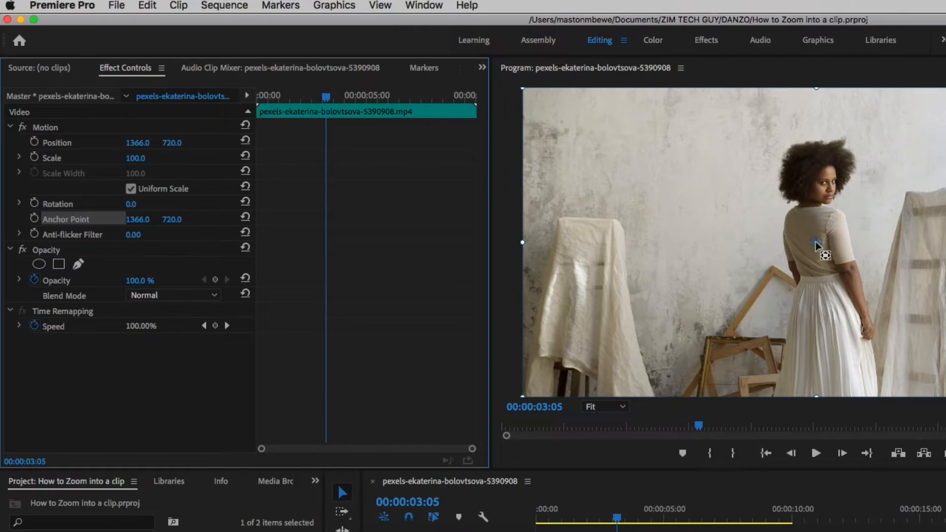
{"action": "left_click_drag", "start_coordinate": [818, 245], "coordinate": [676, 190]}
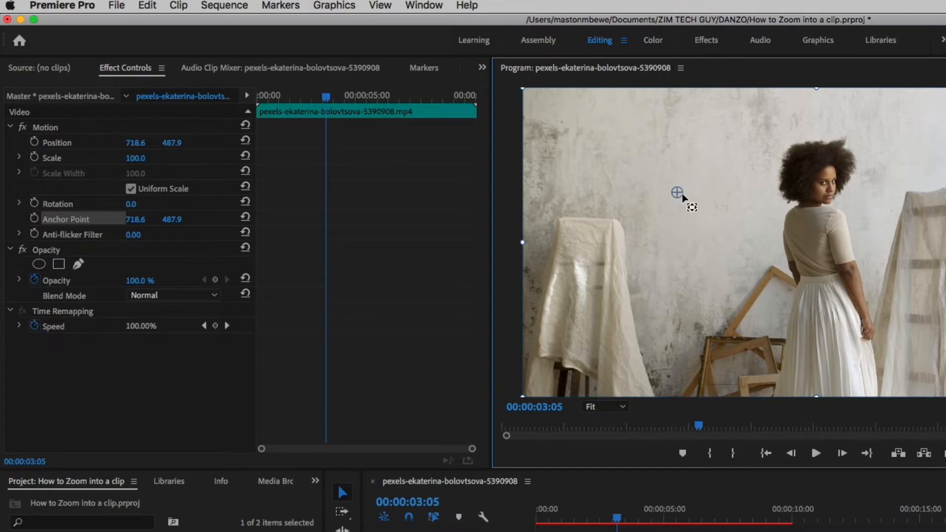
{"action": "left_click_drag", "start_coordinate": [679, 193], "coordinate": [811, 177]}
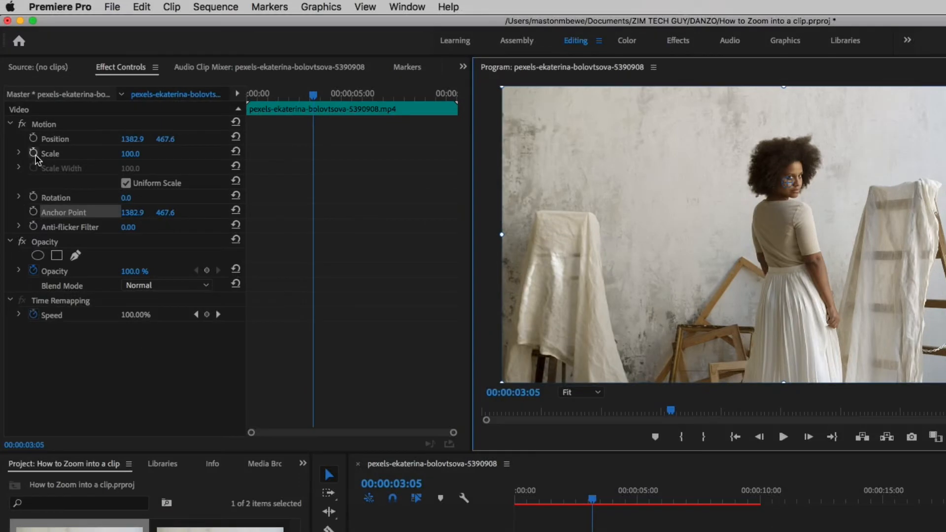
Animate the clip's Scale from a keyframe at 00:00:03:05 to 221 at 00:00:05:24.
{"action": "left_click", "coordinate": [21, 112]}
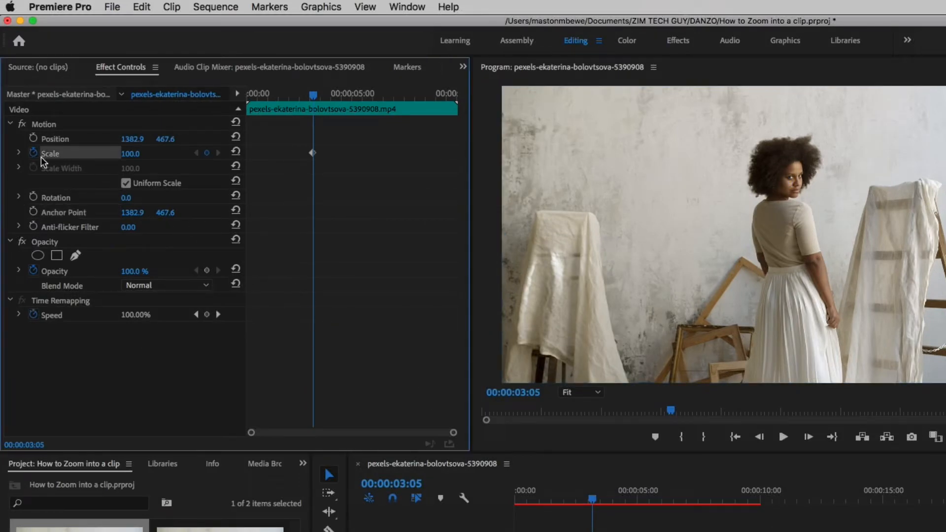
{"action": "key", "text": "space"}
{"action": "key", "text": "space"}
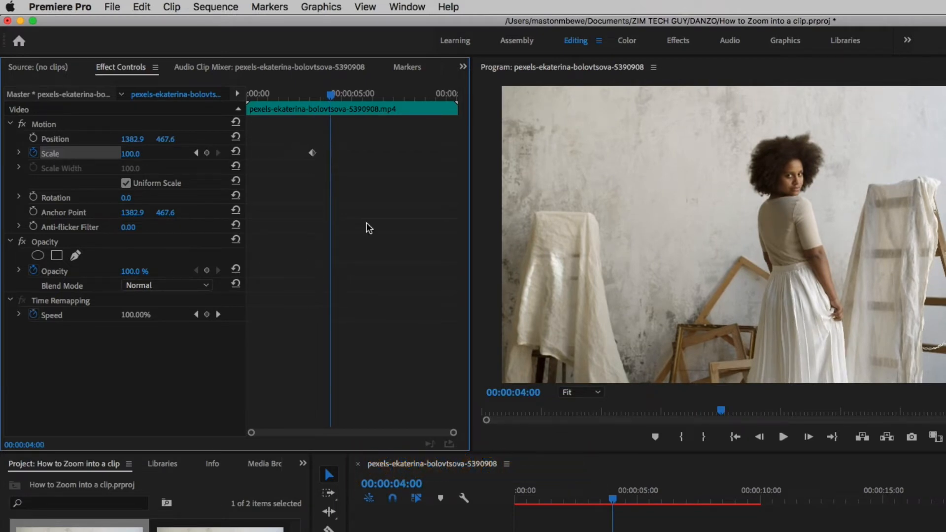
{"action": "key", "text": "space"}
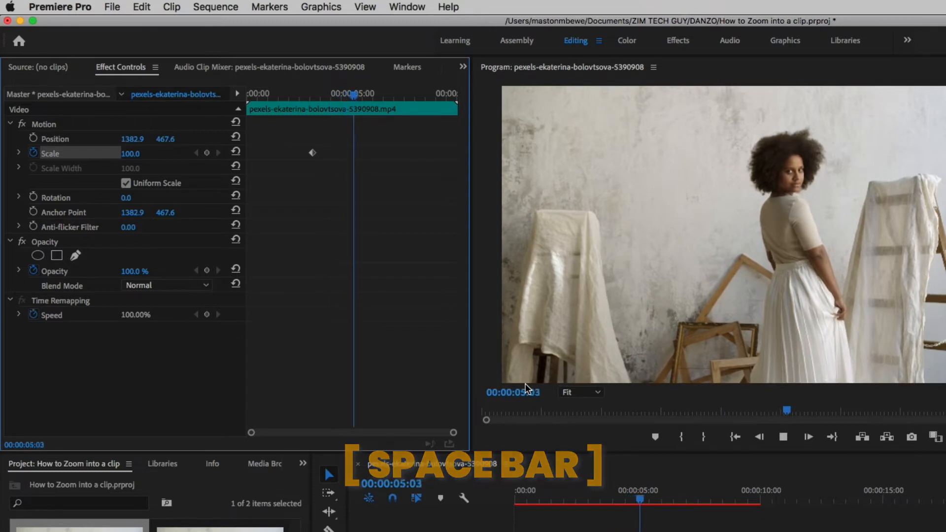
{"action": "key", "text": "space"}
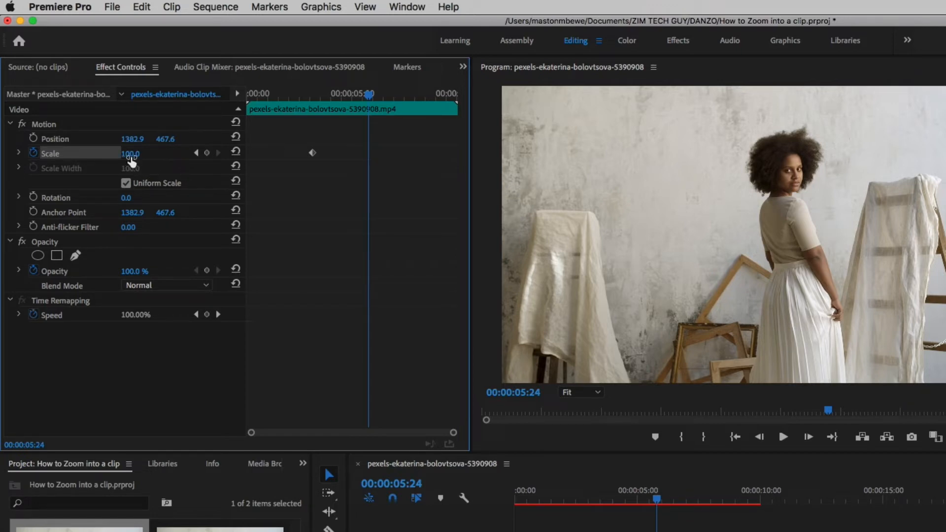
{"action": "left_click_drag", "start_coordinate": [130, 159], "coordinate": [191, 159]}
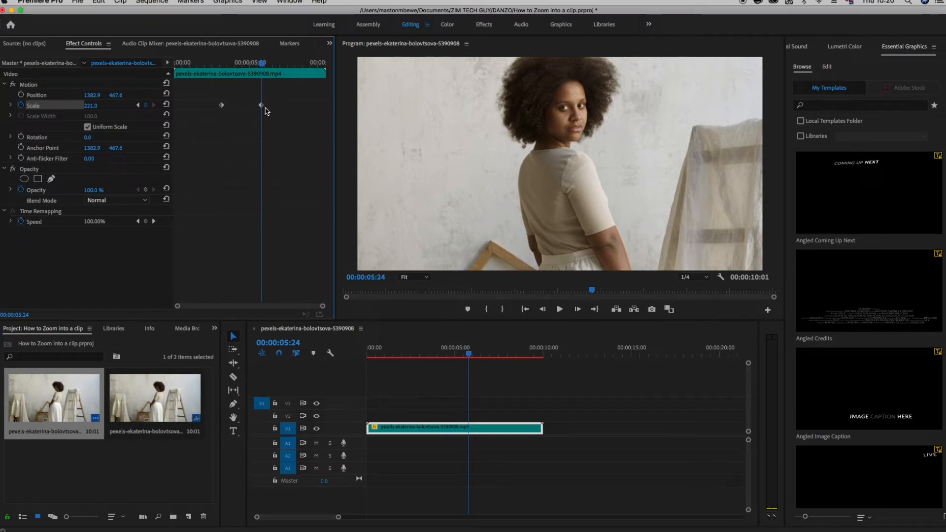
Play the clip from the start to preview the zoom-in, stopping just past the second Scale keyframe.
{"action": "left_click_drag", "start_coordinate": [470, 354], "coordinate": [336, 371]}
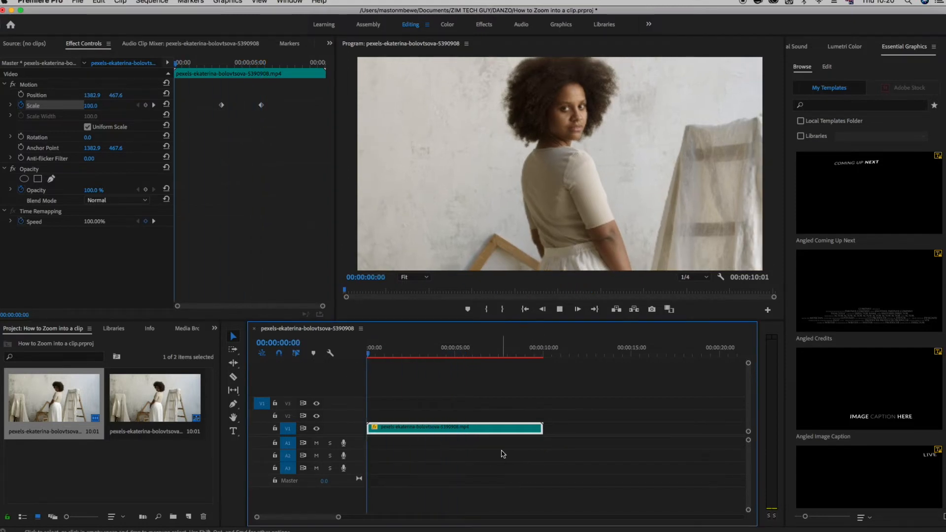
{"action": "key", "text": "space"}
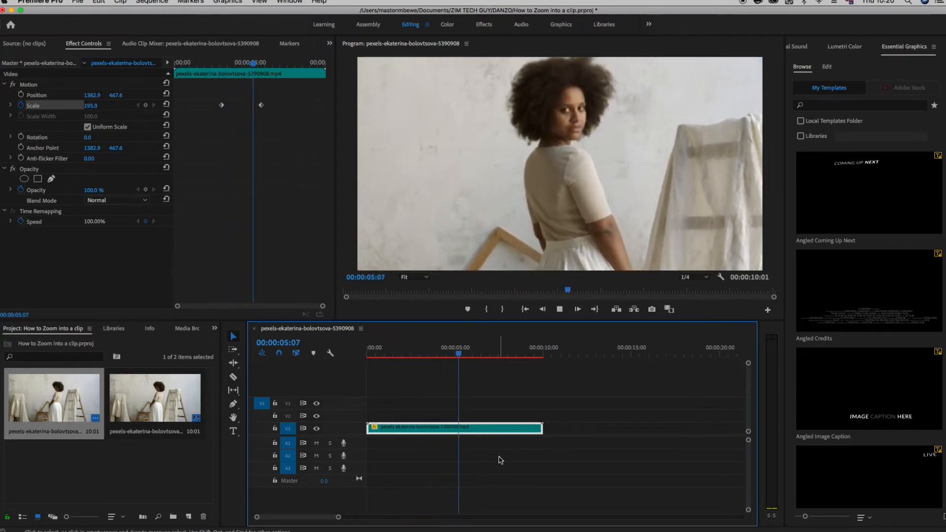
{"action": "key", "text": "space"}
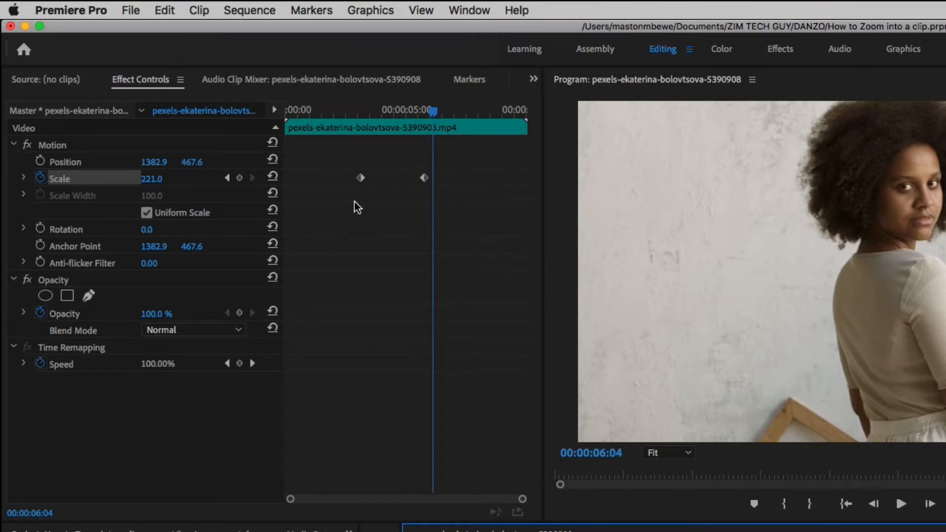
Move the two Scale keyframes closer together and play the clip from the start to 00:00:08:10 to check the faster zoom.
{"action": "left_click_drag", "start_coordinate": [361, 179], "coordinate": [419, 178]}
{"action": "left_click_drag", "start_coordinate": [448, 113], "coordinate": [280, 150]}
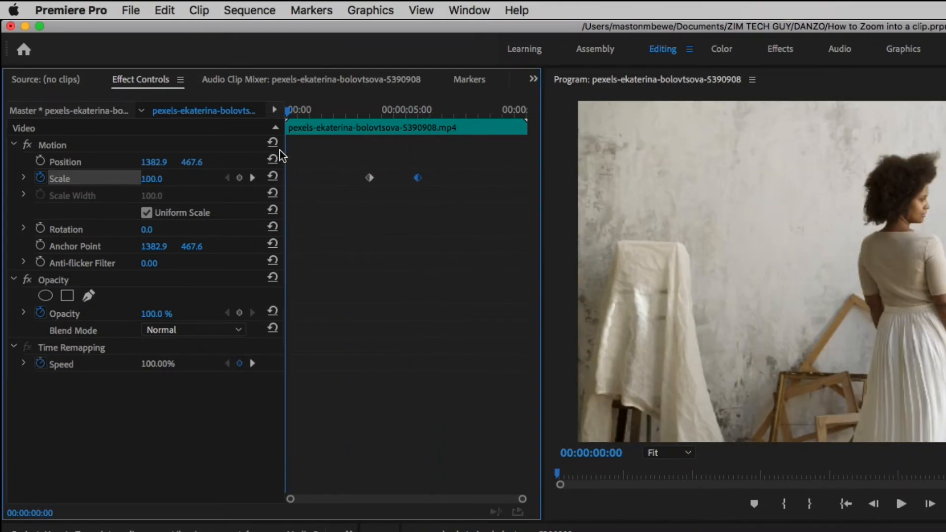
{"action": "key", "text": "space"}
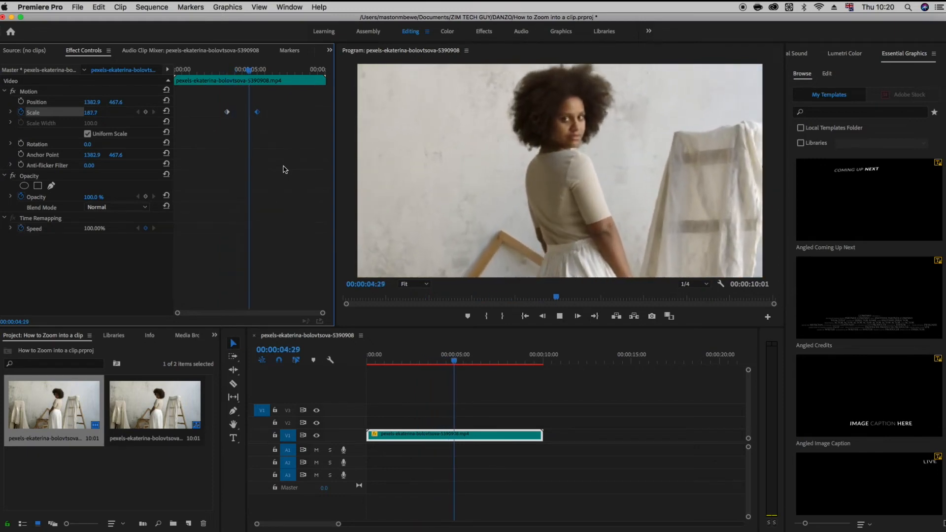
{"action": "key", "text": "space"}
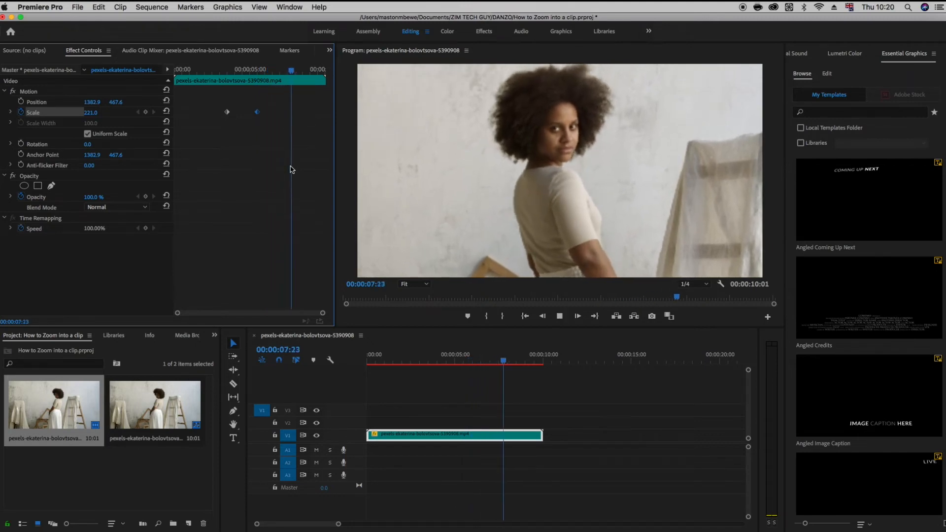
{"action": "key", "text": "space"}
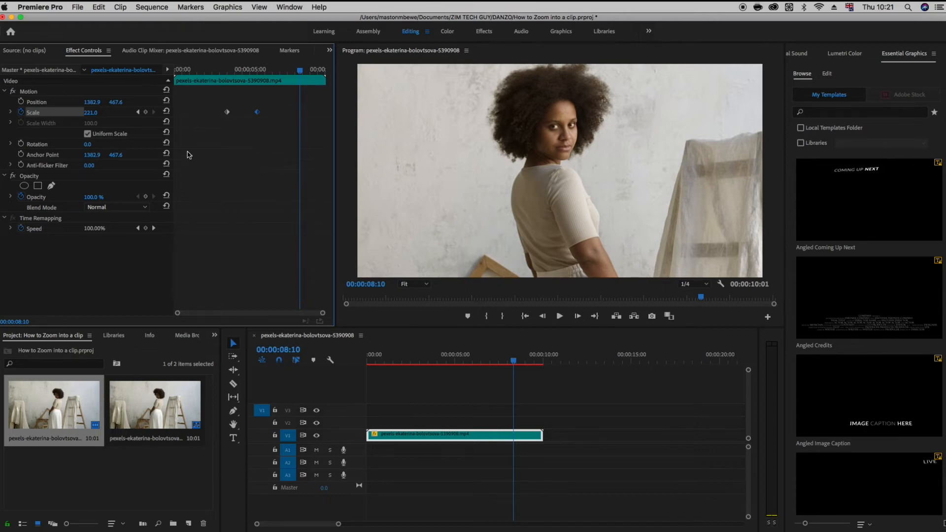
Set the Scale to 100 at 00:00:08:10 to zoom back out.
{"action": "left_click", "coordinate": [91, 113]}
{"action": "type", "text": "110"}
{"action": "key", "text": "Return"}
{"action": "left_click_drag", "start_coordinate": [90, 113], "coordinate": [85, 113]}
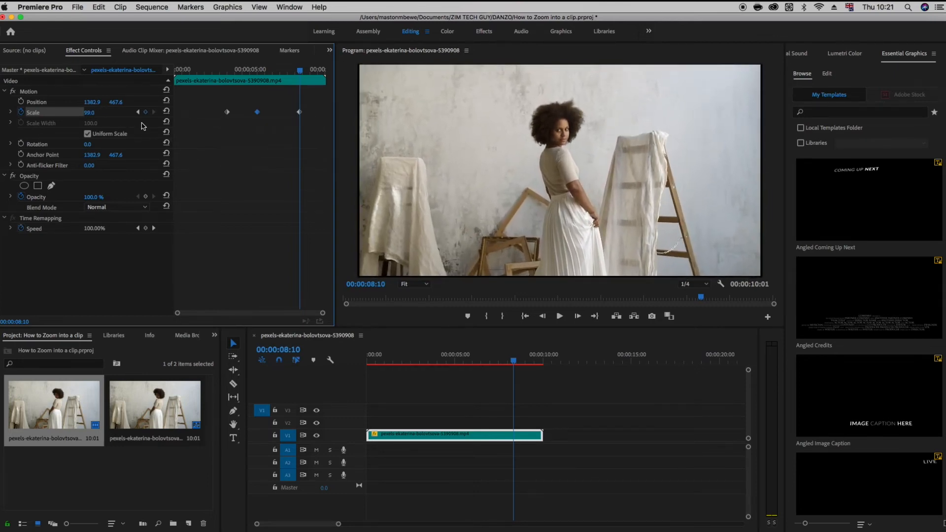
{"action": "left_click", "coordinate": [96, 117]}
{"action": "left_click", "coordinate": [89, 113]}
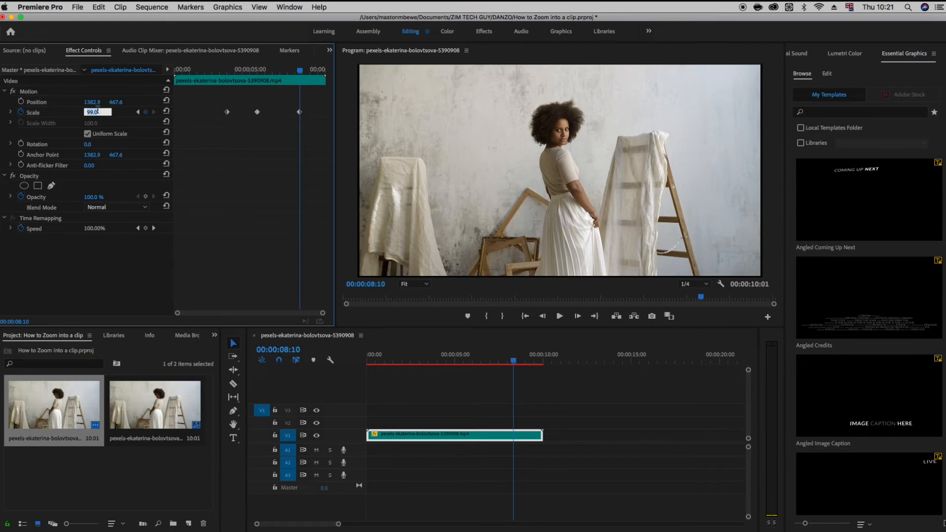
{"action": "type", "text": "100"}
{"action": "key", "text": "Return"}
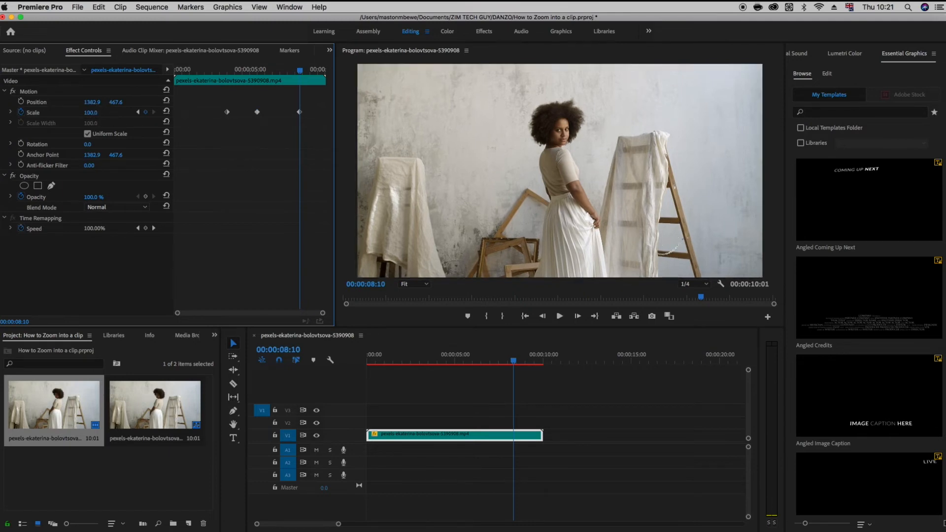
Preview the zoom-out from the start of the clip, and delete the last Scale keyframe.
{"action": "key", "text": "Home"}
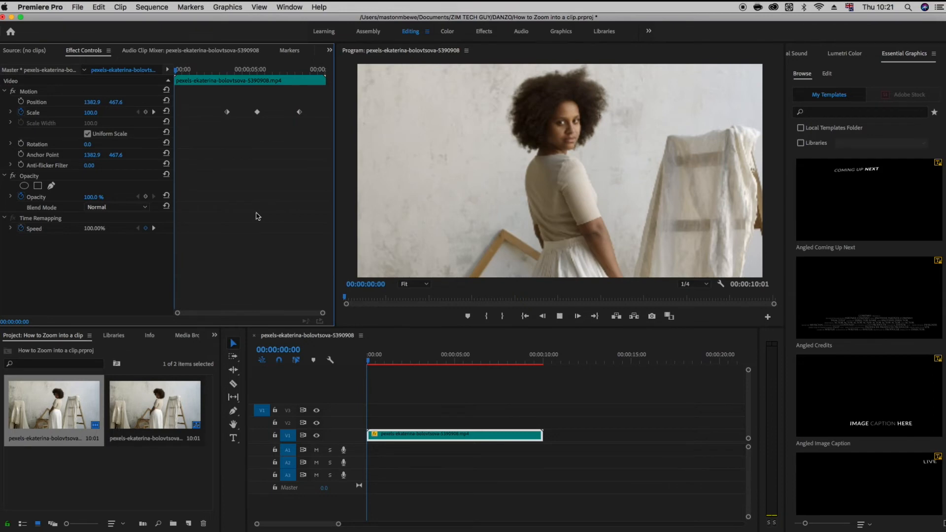
{"action": "key", "text": "space"}
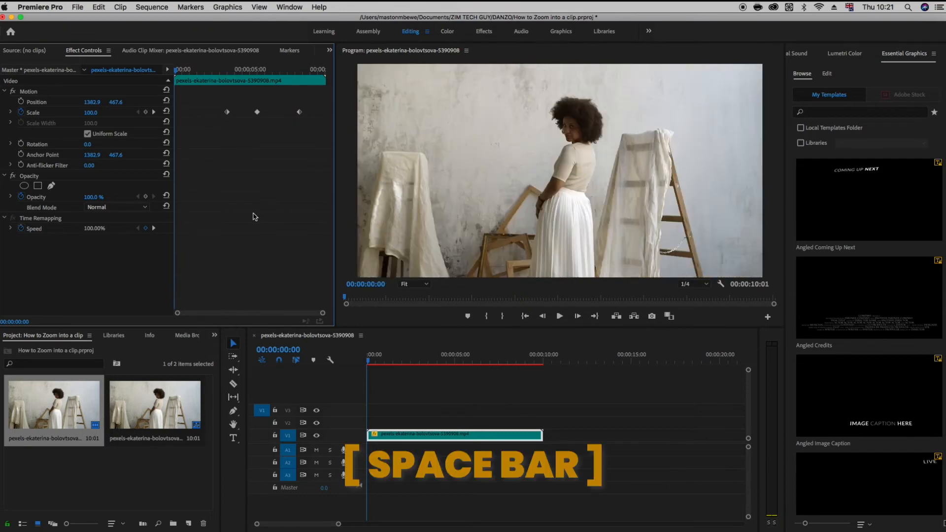
{"action": "key", "text": "space"}
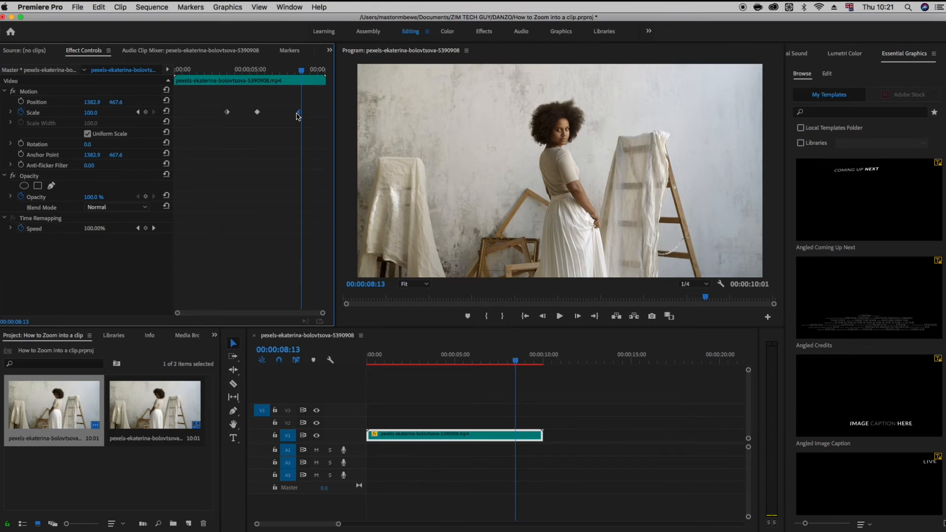
{"action": "key", "text": "Delete"}
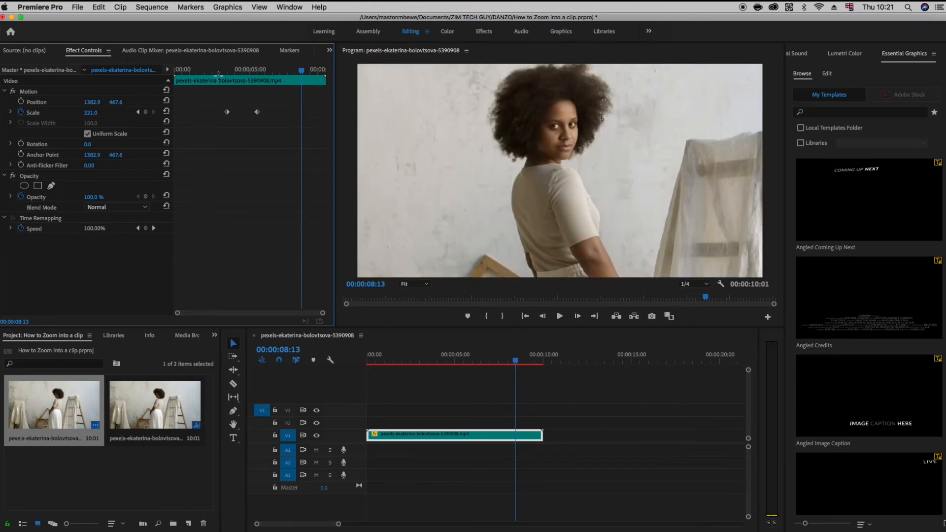
Add a Scale keyframe at 00:00:08:05 to hold the zoom, and reset the Scale to 100 at 00:00:09:10.
{"action": "left_click", "coordinate": [218, 72]}
{"action": "key", "text": "space"}
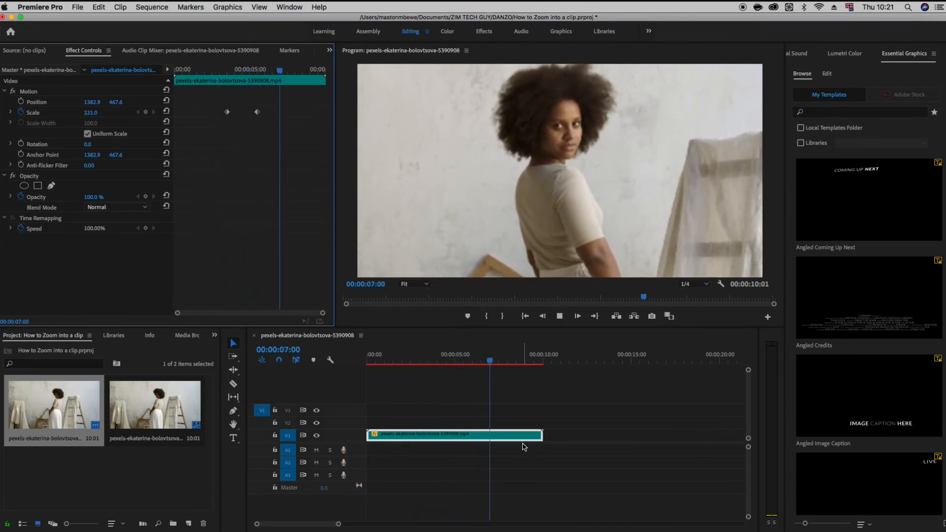
{"action": "key", "text": "space"}
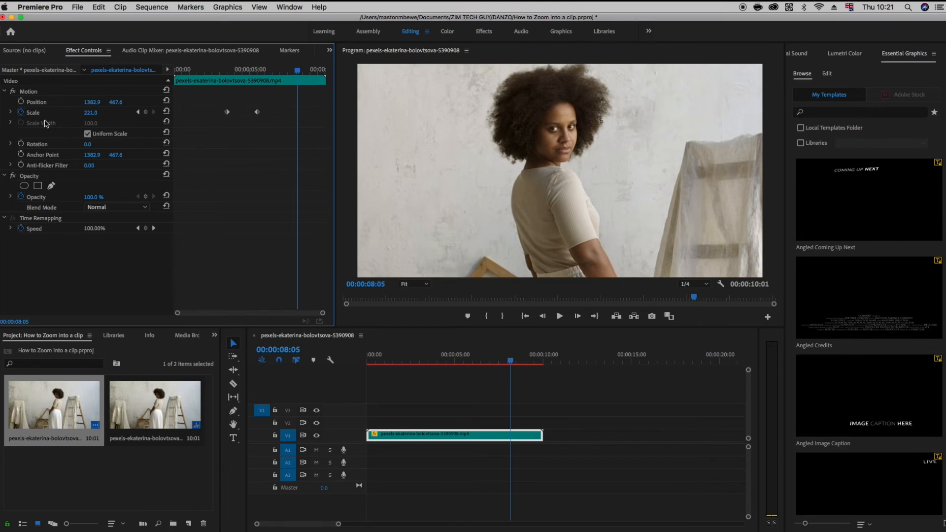
{"action": "left_click", "coordinate": [146, 113]}
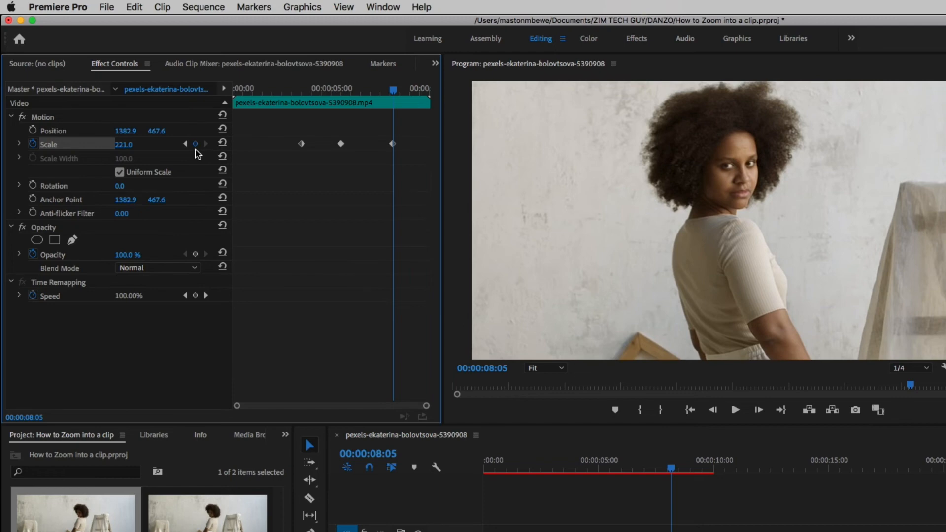
{"action": "key", "text": "space"}
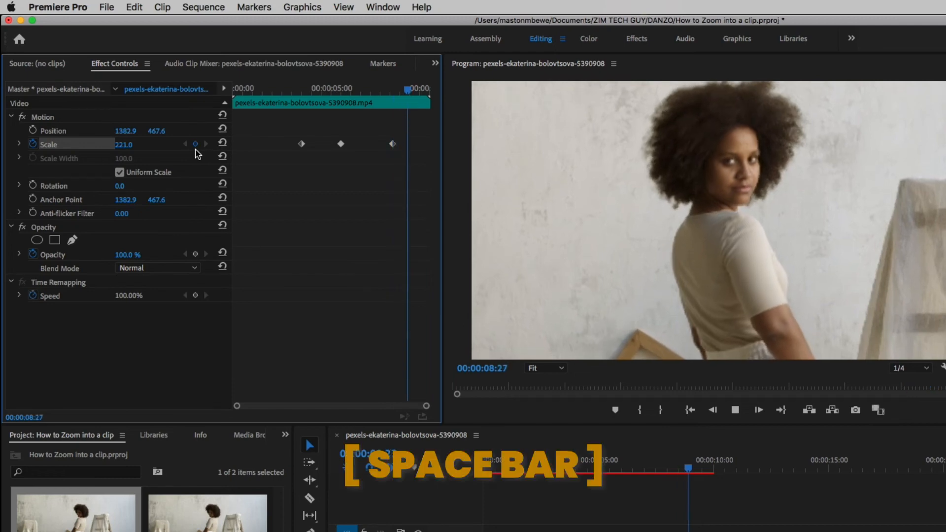
{"action": "key", "text": "space"}
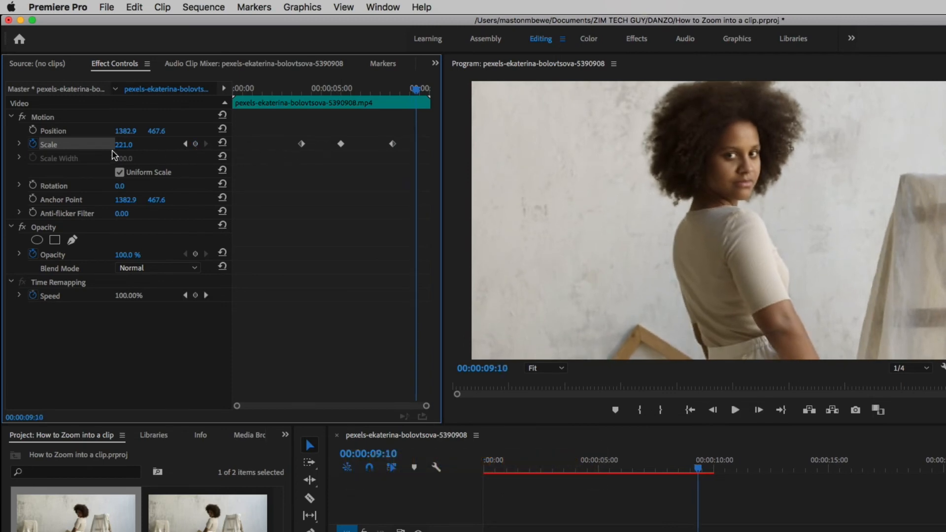
{"action": "left_click", "coordinate": [223, 144]}
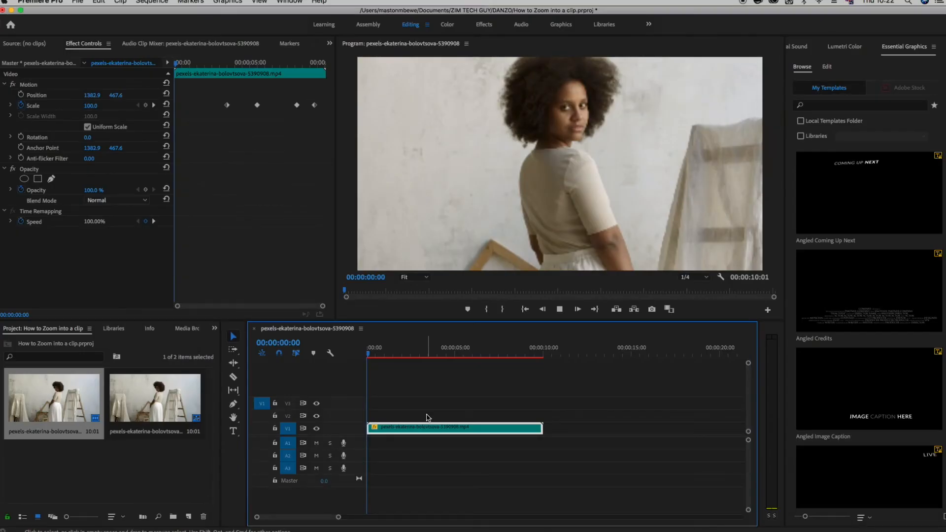
Play the clip from the start to check the zoom-in, the hold and the zoom-out.
{"action": "key", "text": "space"}
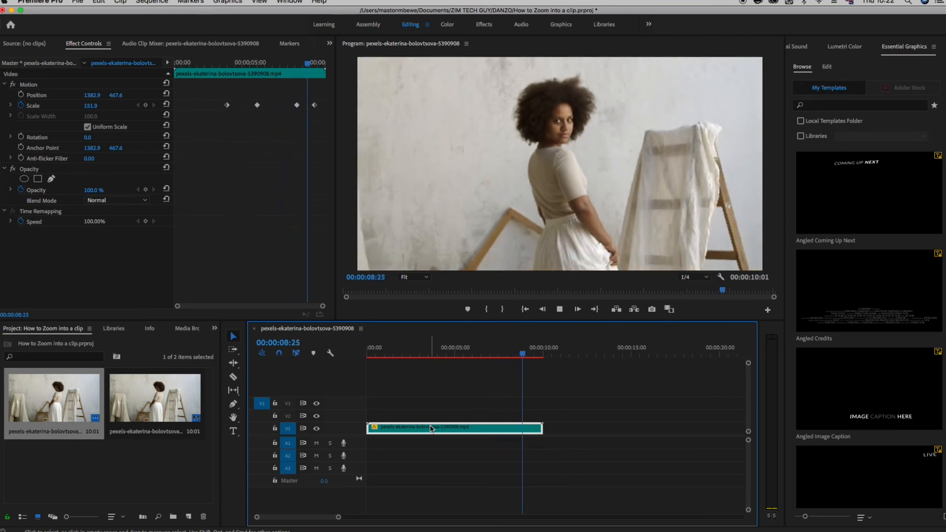
{"action": "key", "text": "space"}
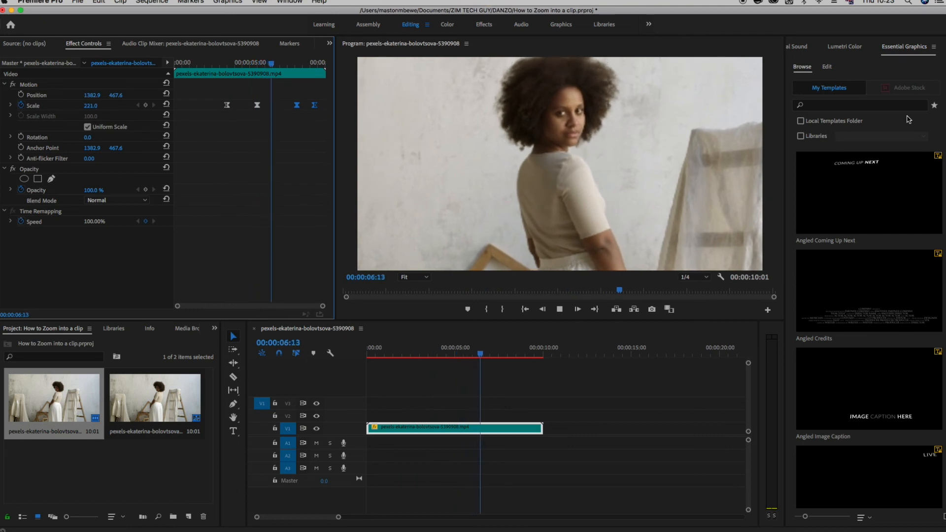
Stop the preview of the eased zoom at 00:00:07:07 and save the project.
{"action": "key", "text": "space"}
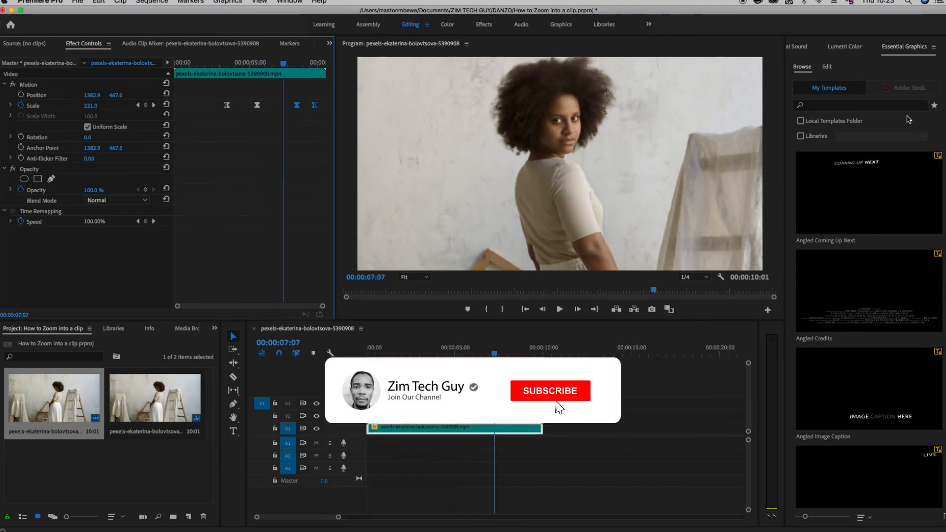
{"action": "key", "text": "super+s"}
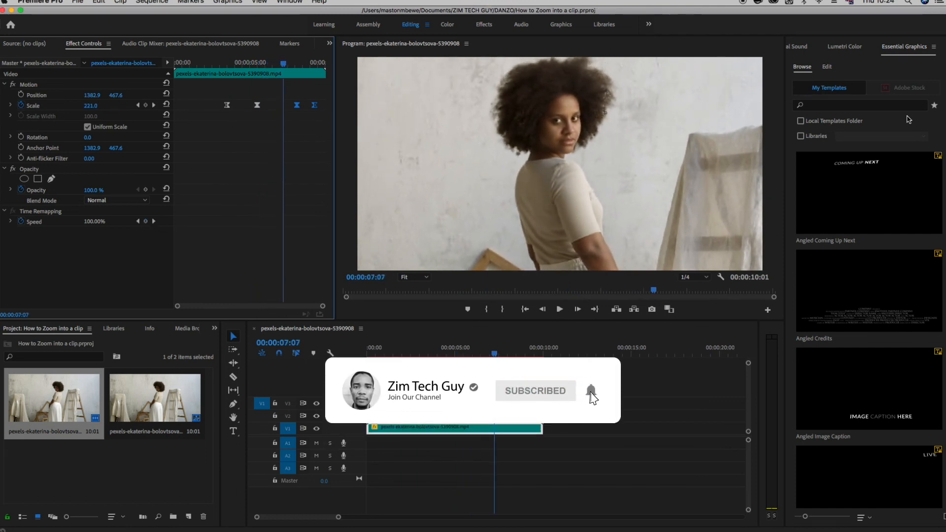